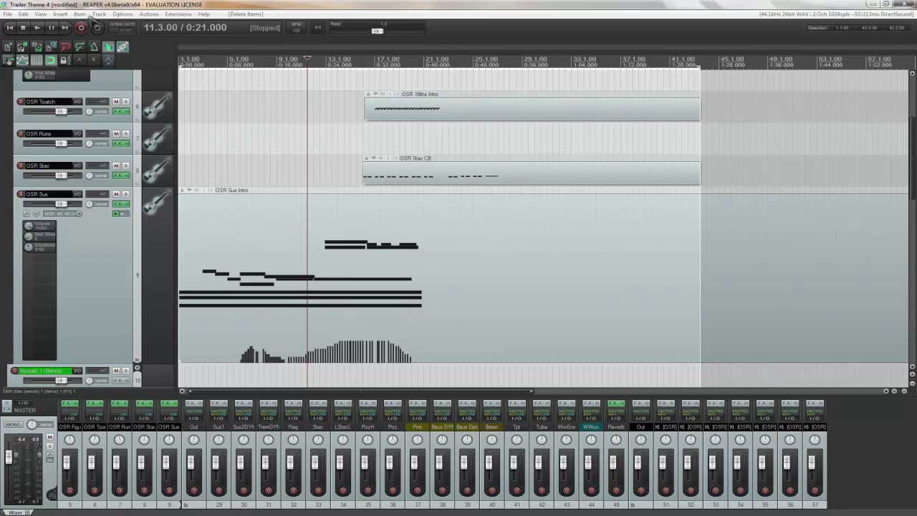
Open the Project Media/FX Bay from the View menu and move it toward the screen centre.
left_click(42, 15)
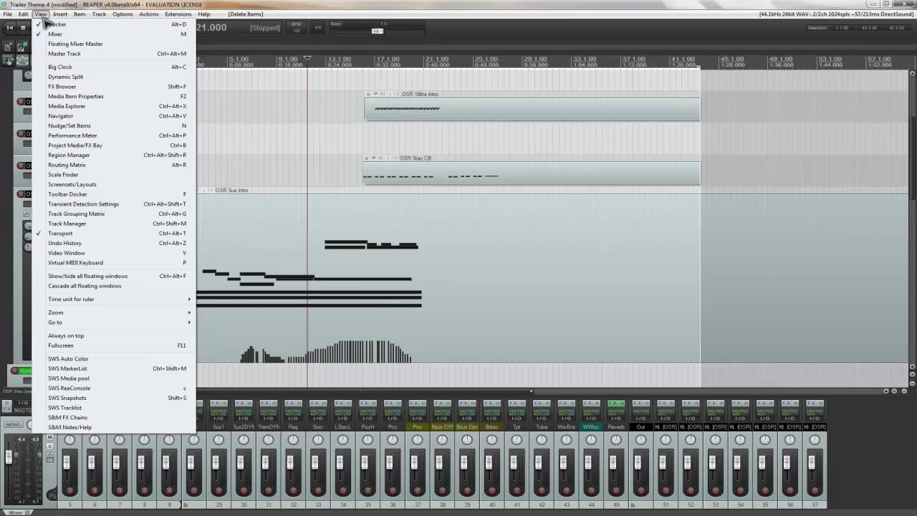
left_click(91, 146)
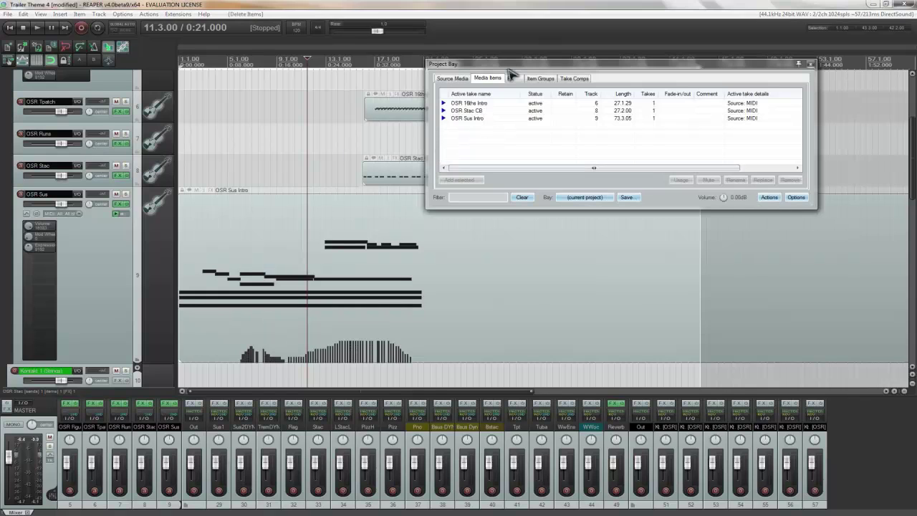
left_click_drag(509, 69, 469, 113)
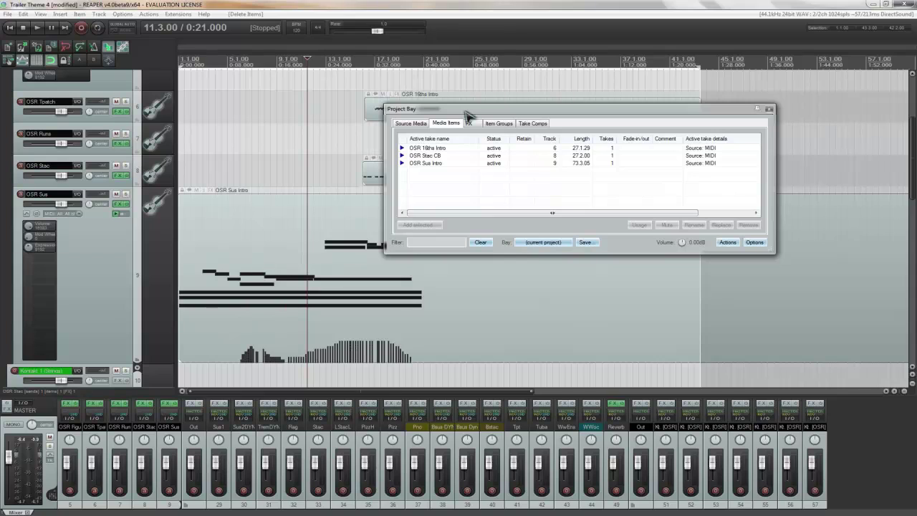
left_click(412, 125)
left_click(446, 124)
left_click(469, 124)
left_click(459, 123)
right_click(497, 112)
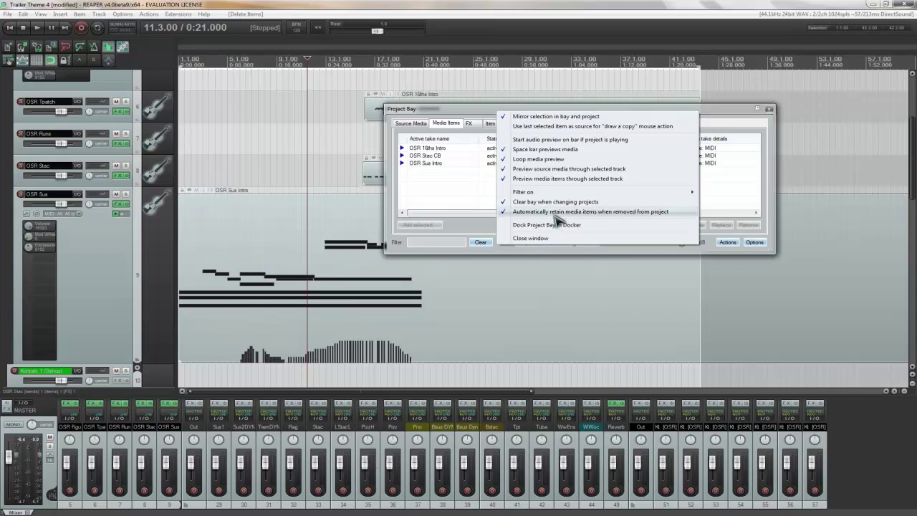
left_click(434, 113)
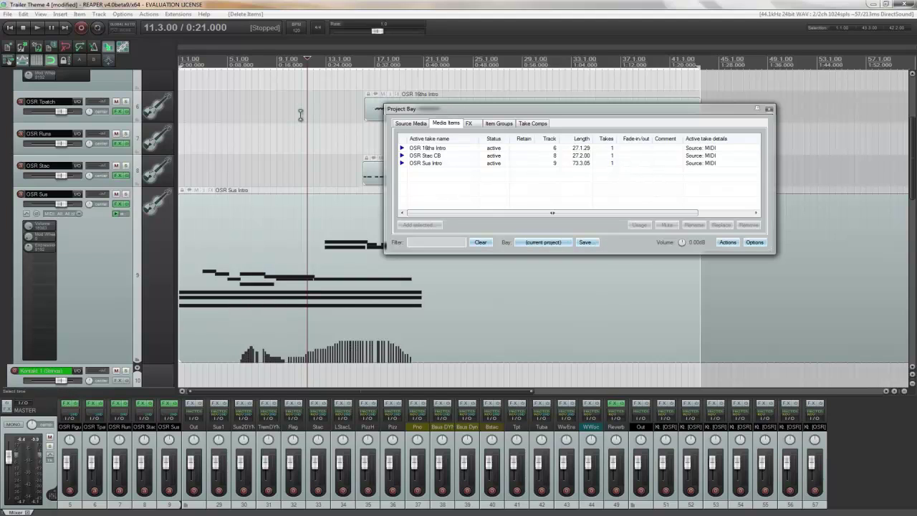
With OSR Runs selected, play the project from the start and stop at bar 23.
left_click(258, 130)
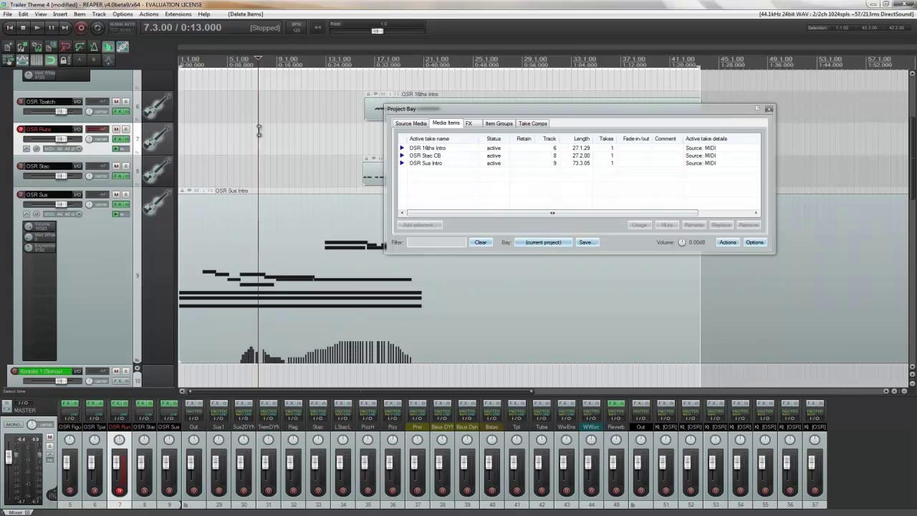
key("Home")
key("space")
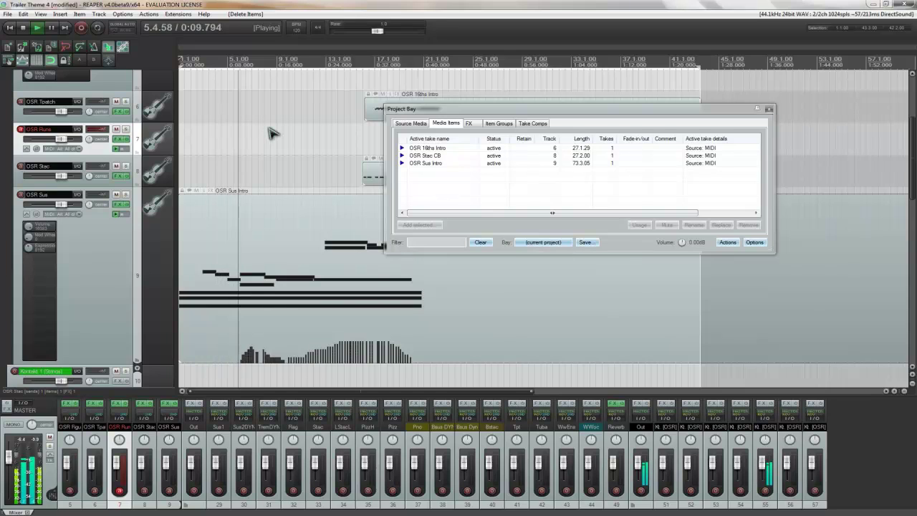
left_click_drag(462, 116, 712, 174)
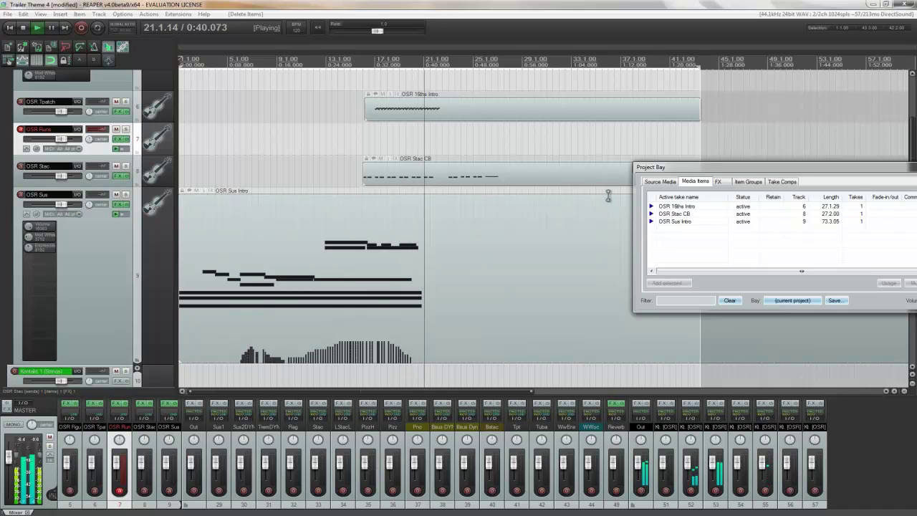
left_click(451, 94)
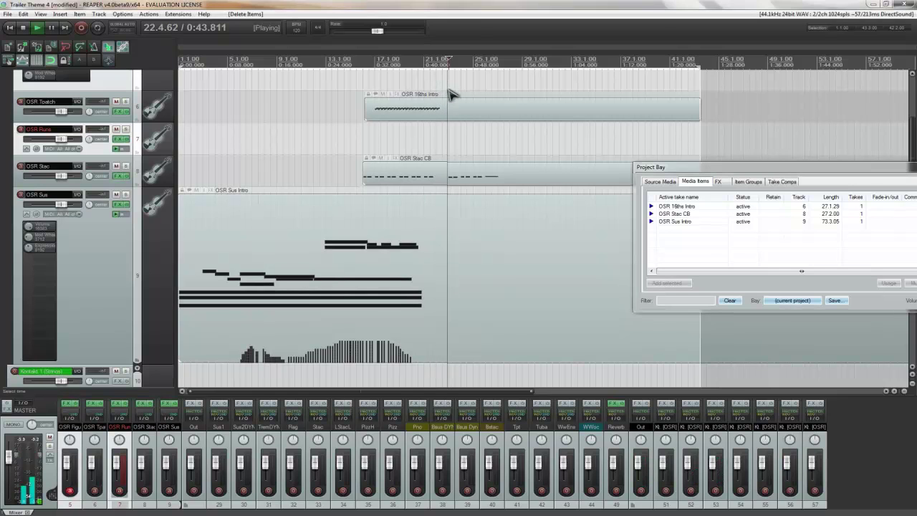
key("space")
left_click_drag(699, 167, 492, 139)
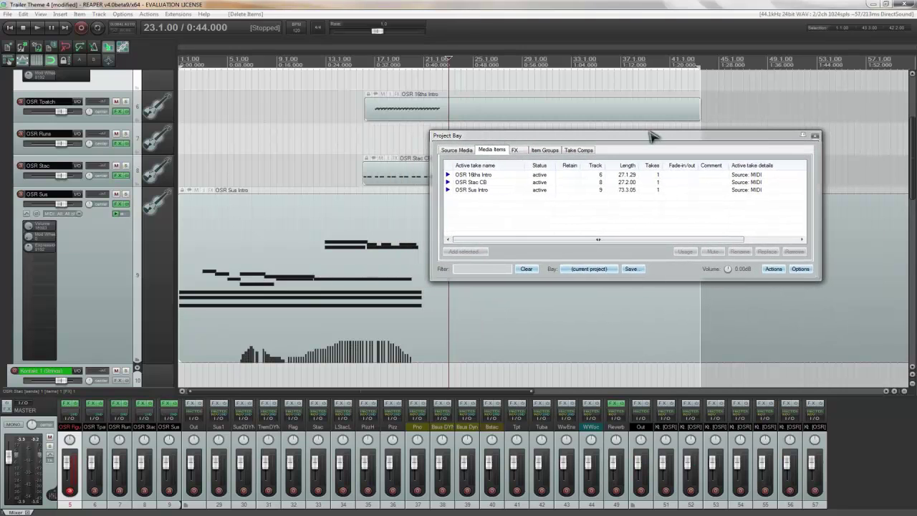
Drag the OSR Sus Intro item from the Project Bay onto track 13, Sus1.
scroll(904, 120, "down", 4)
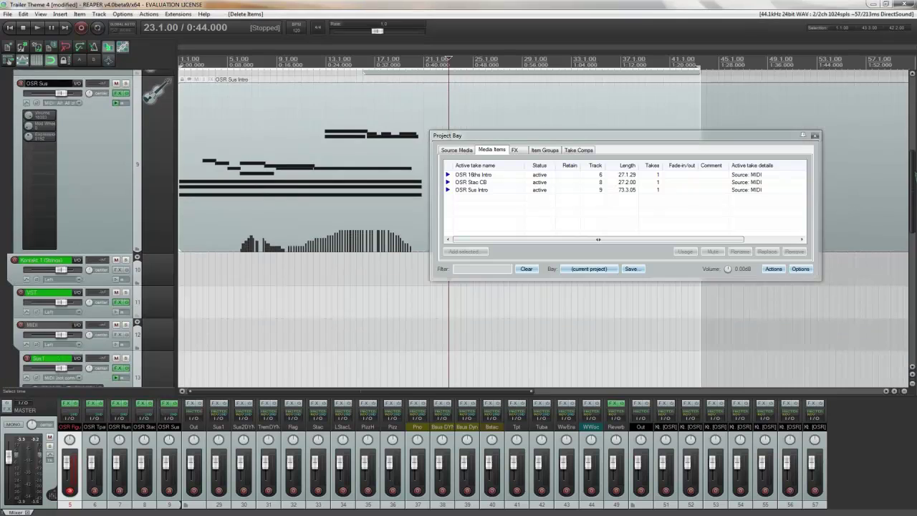
scroll(904, 120, "up", 5)
scroll(904, 120, "down", 3)
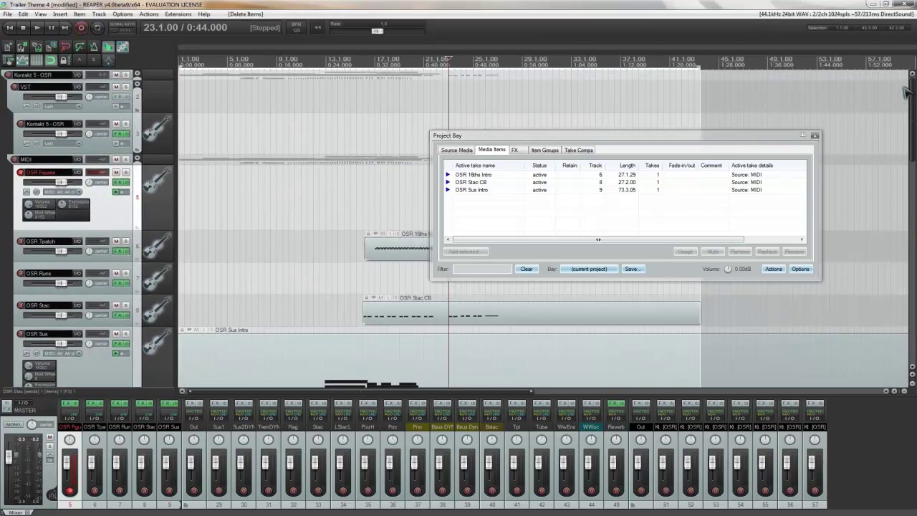
left_click_drag(907, 95, 911, 227)
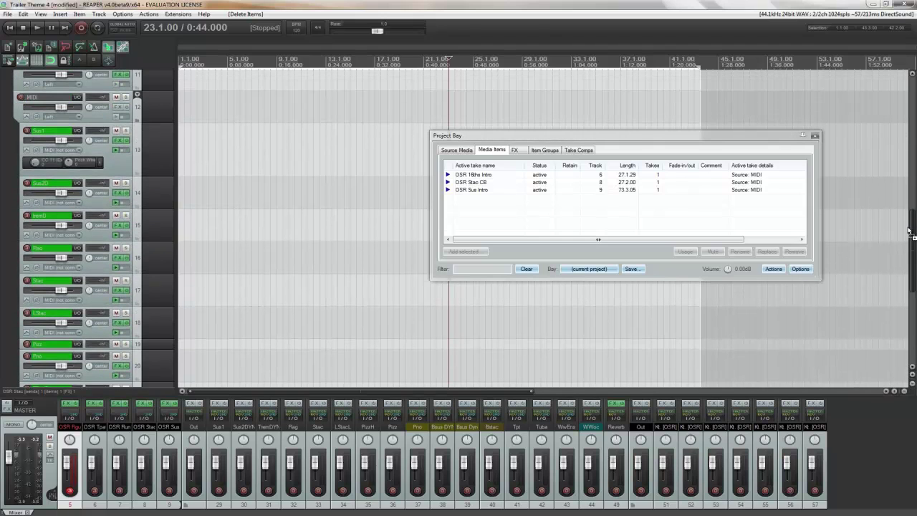
left_click_drag(478, 191, 208, 156)
left_click_drag(470, 135, 619, 140)
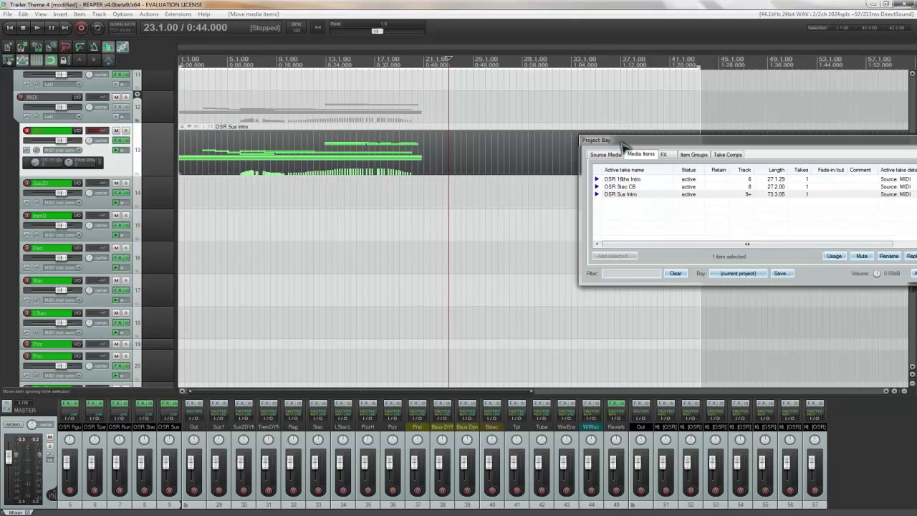
Deselect the new item and play the project briefly from the start.
left_click(468, 109)
key("Home")
key("space")
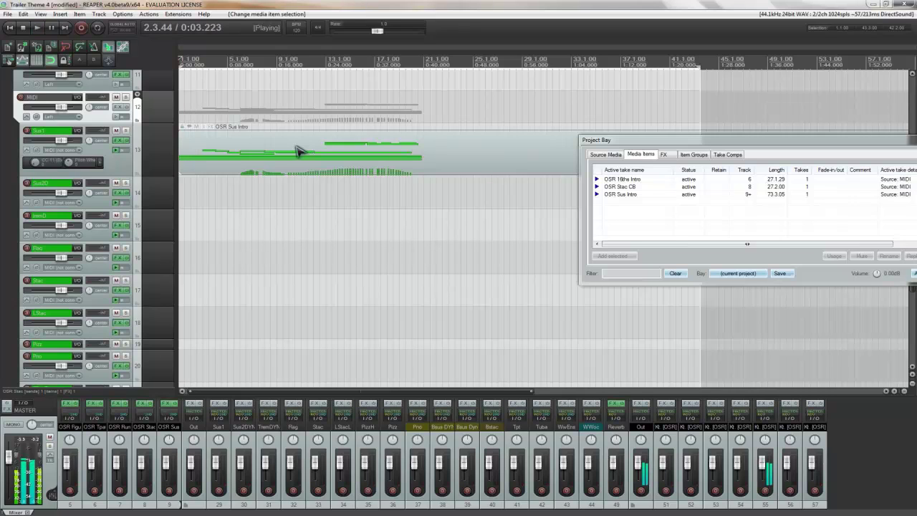
key("space")
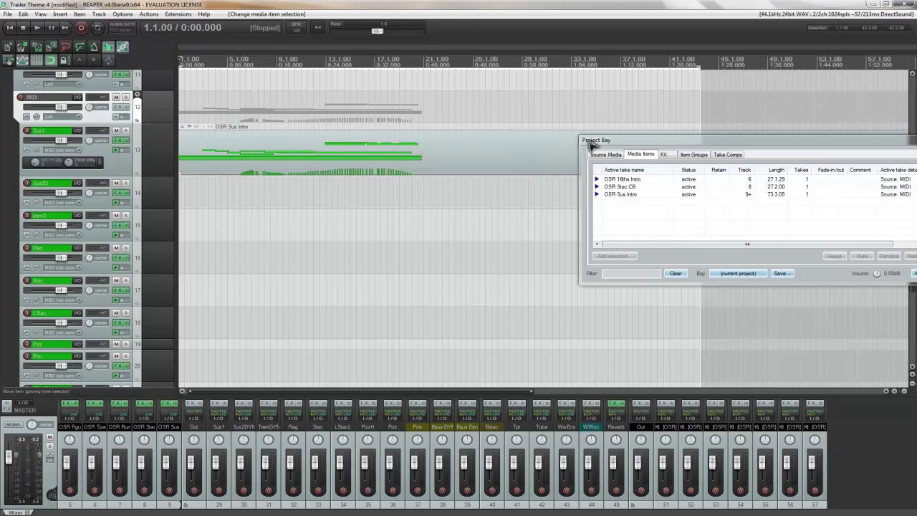
left_click_drag(604, 140, 388, 140)
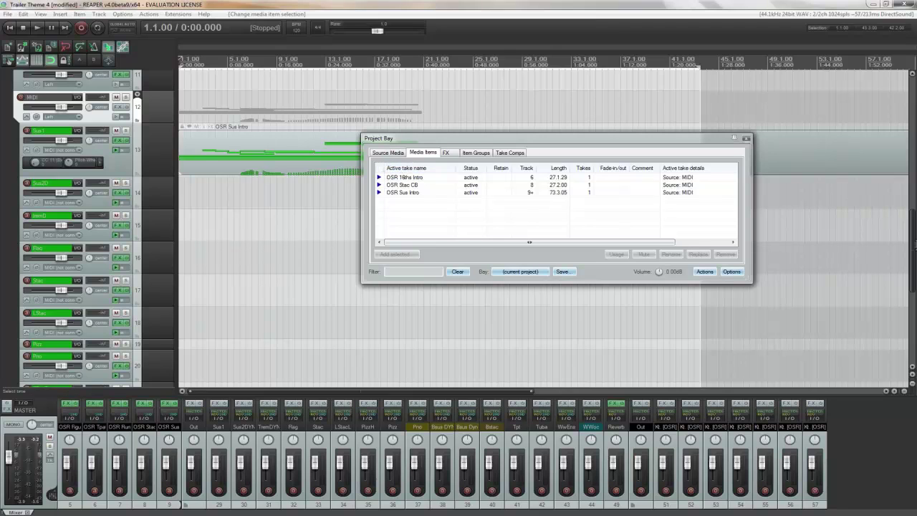
Select the OSR Sus track and preview OSR Sus Intro from the Project Bay.
left_click_drag(904, 211, 900, 174)
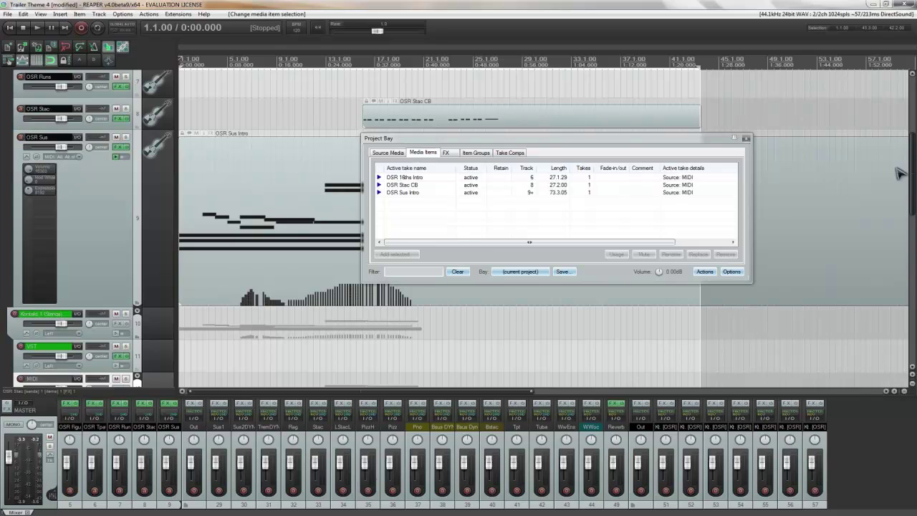
left_click(93, 231)
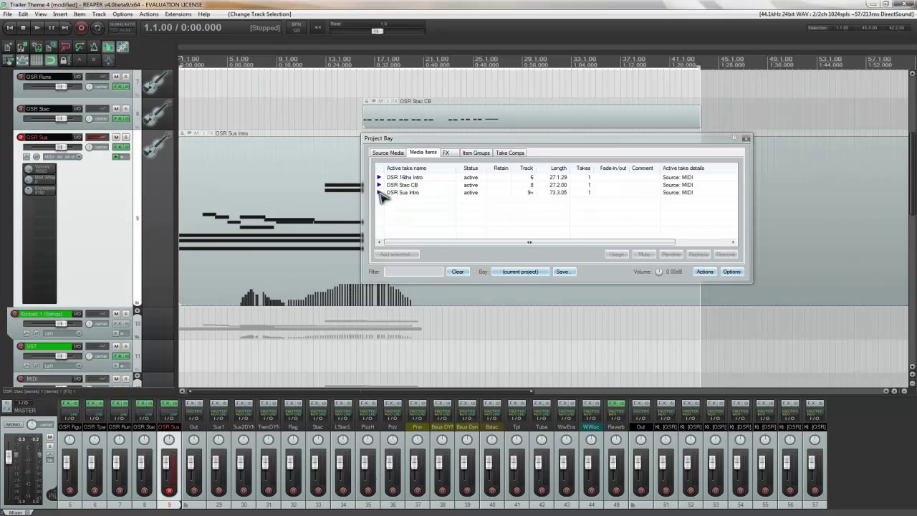
left_click(379, 193)
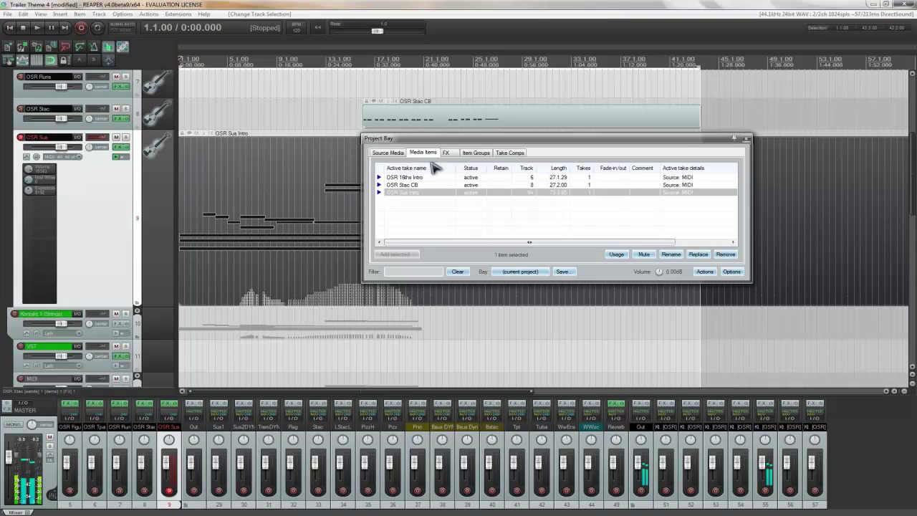
right_click(463, 143)
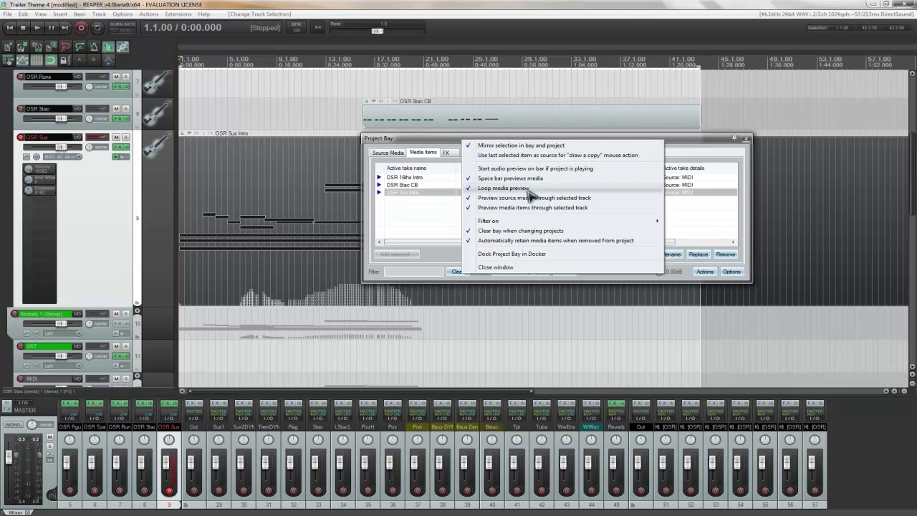
left_click(418, 144)
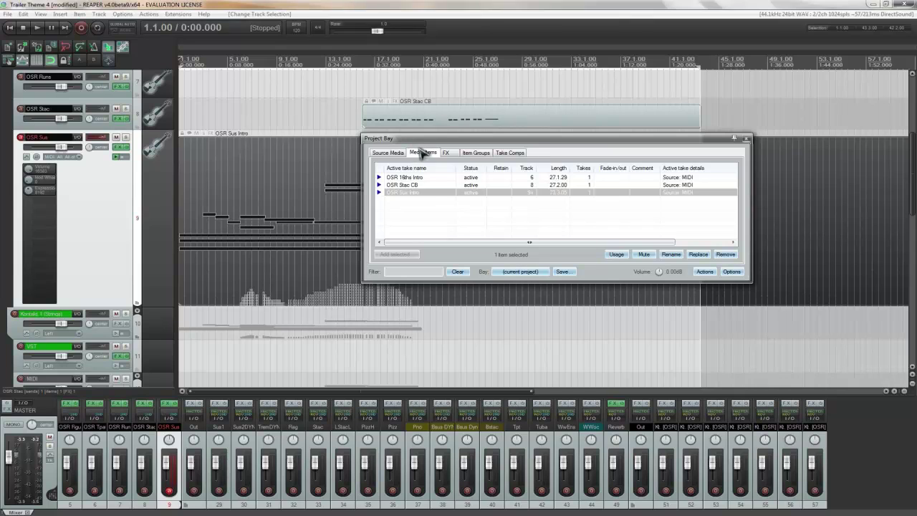
Create a new Project Bay folder named Strings.
right_click(428, 204)
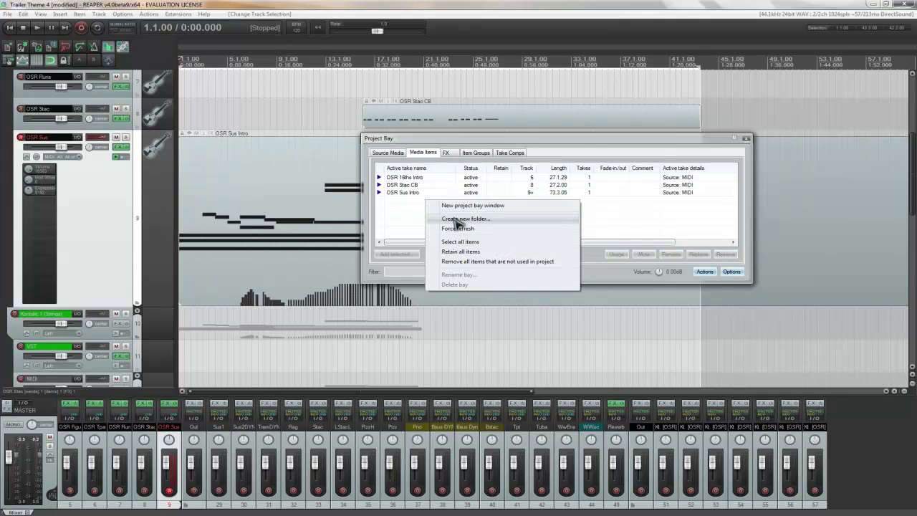
left_click(456, 219)
type("S")
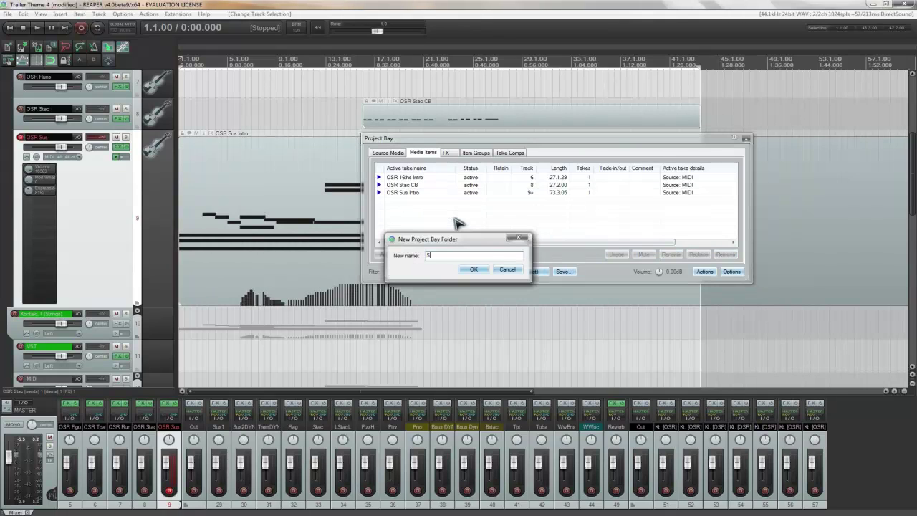
type("trings")
key("Return")
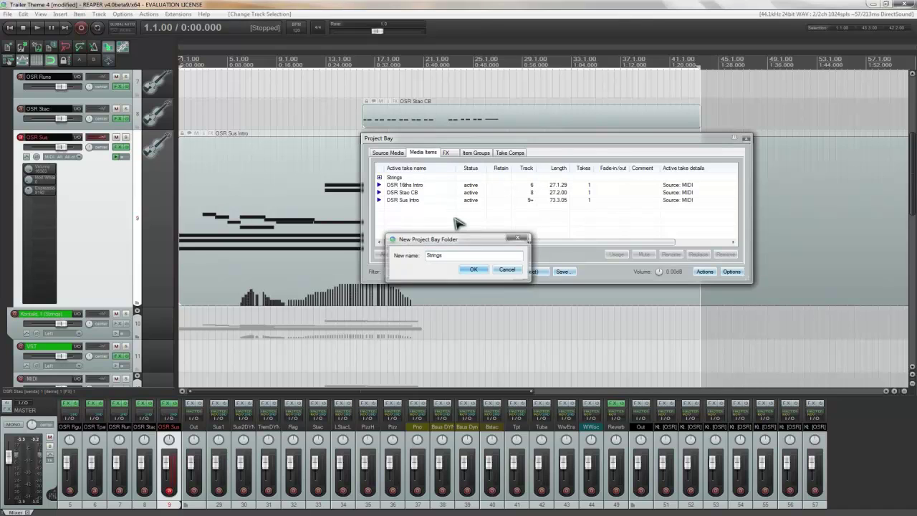
Move OSR 16ths Intro, OSR Stac CB and OSR Sus Intro into the Strings folder.
left_click_drag(412, 188, 380, 179)
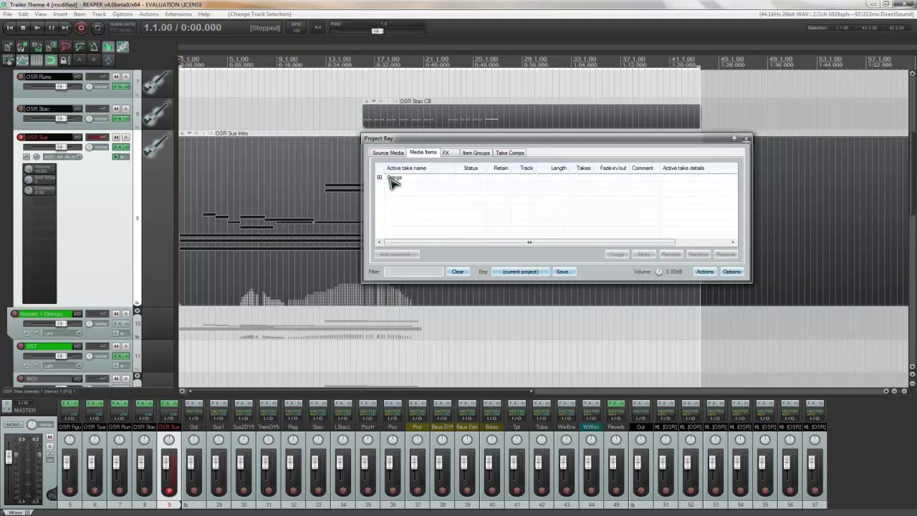
left_click(379, 179)
left_click(378, 178)
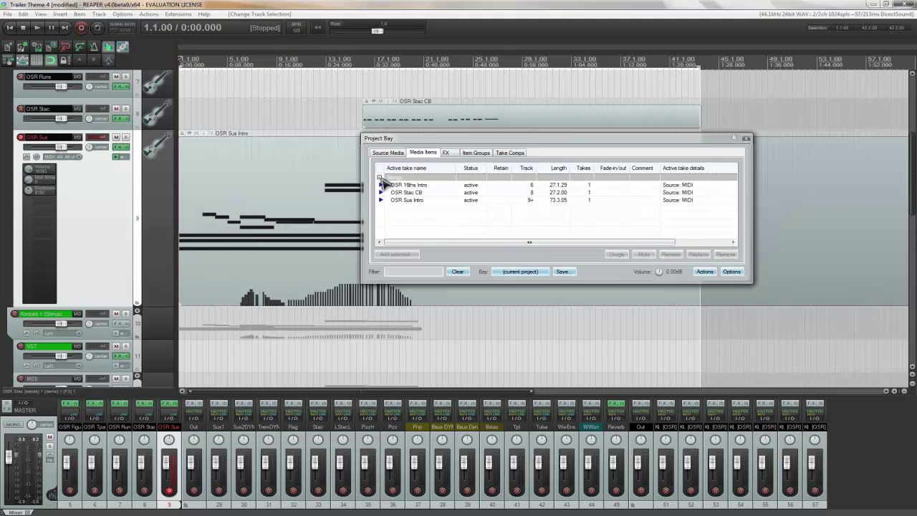
left_click(379, 177)
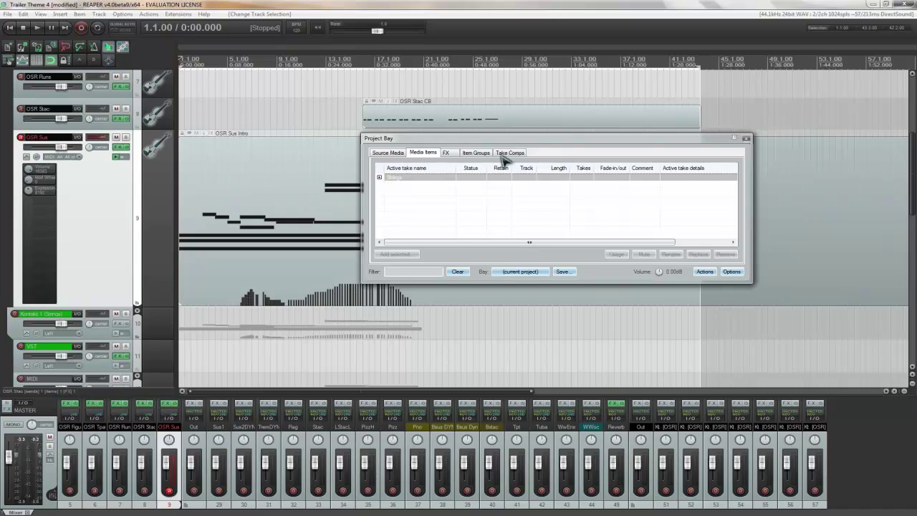
Browse the Item Groups, FX and Source Media lists, then close the Project Bay.
left_click(474, 153)
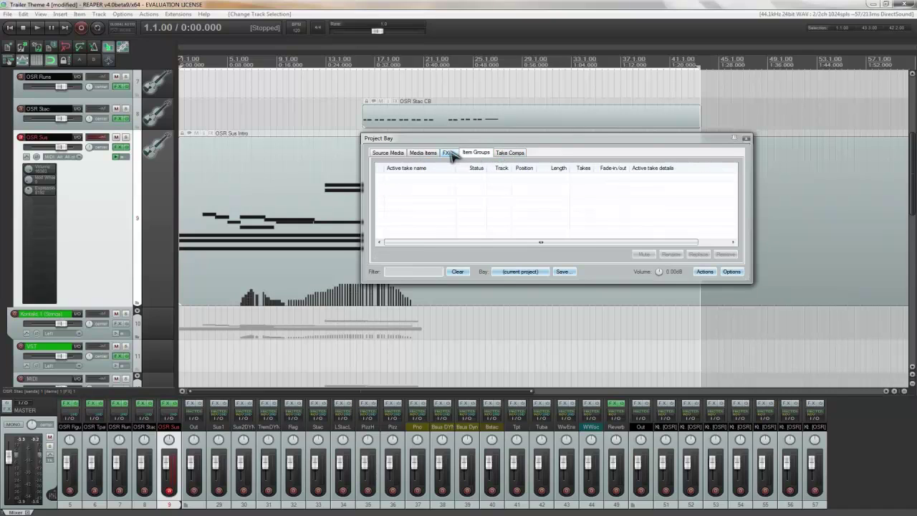
left_click(451, 153)
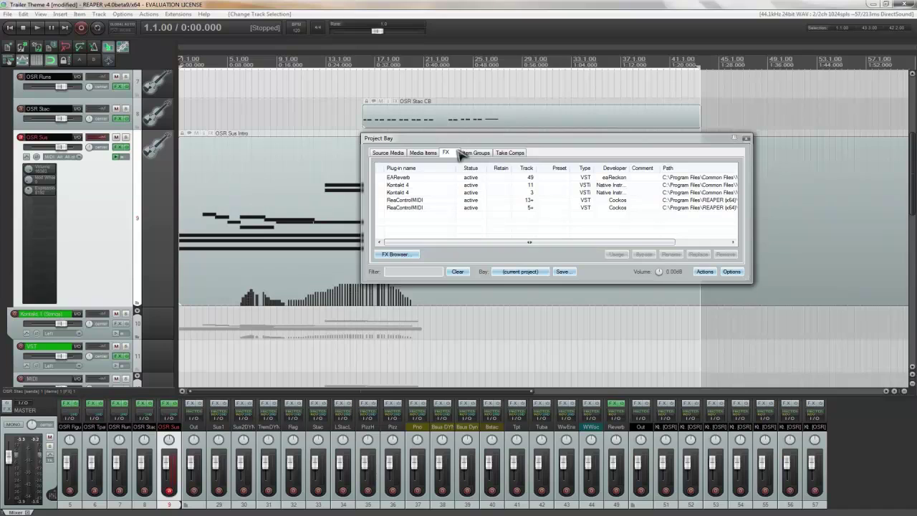
left_click(399, 153)
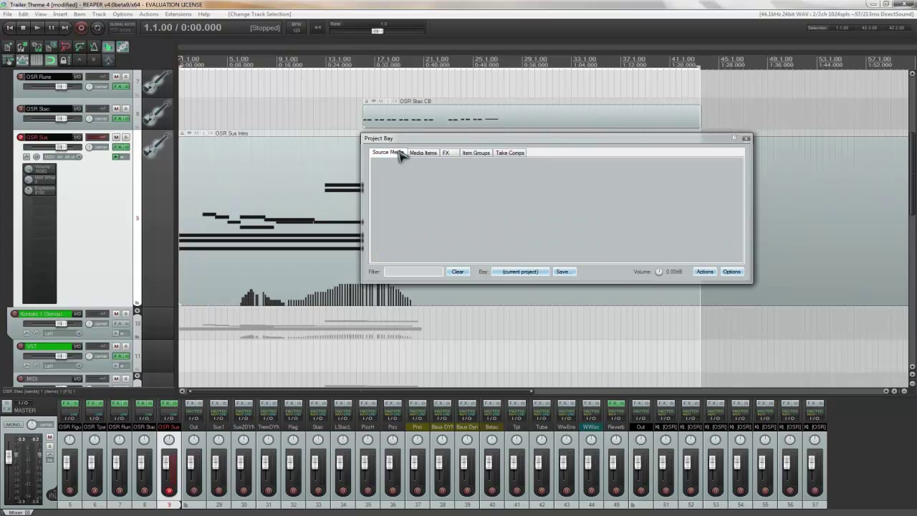
left_click(745, 137)
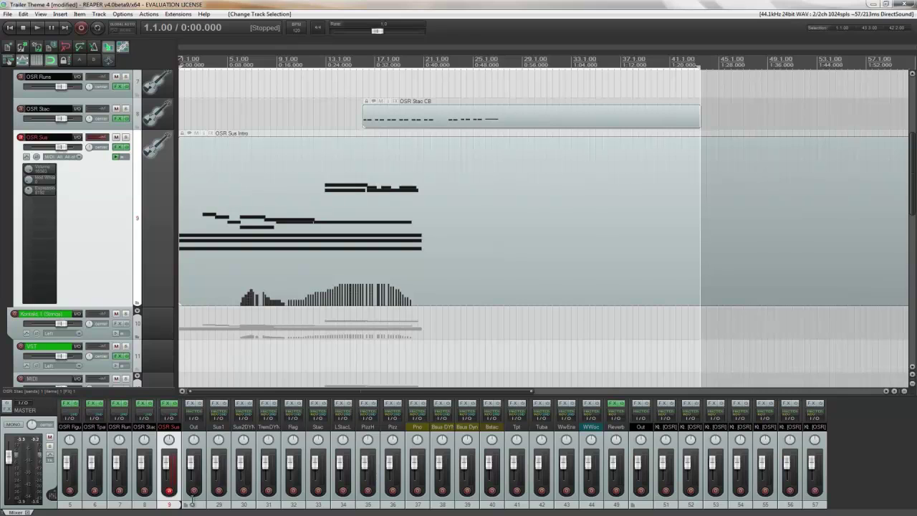
Select the OSR string tracks 5–9 in the mixer.
left_click(192, 503)
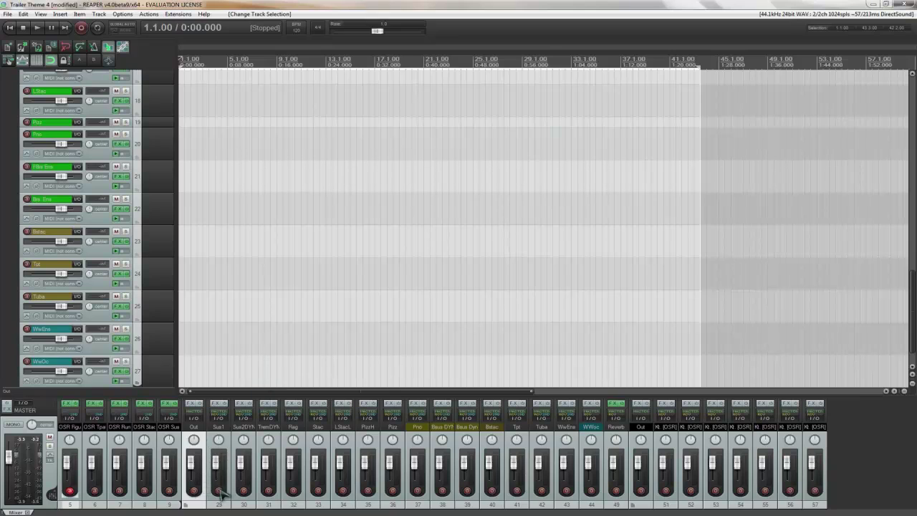
key("ctrl+a")
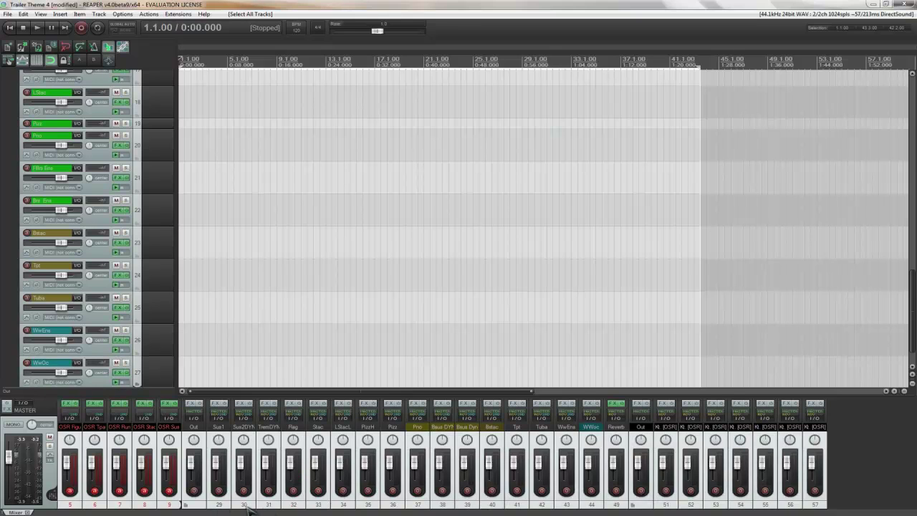
left_click(170, 506)
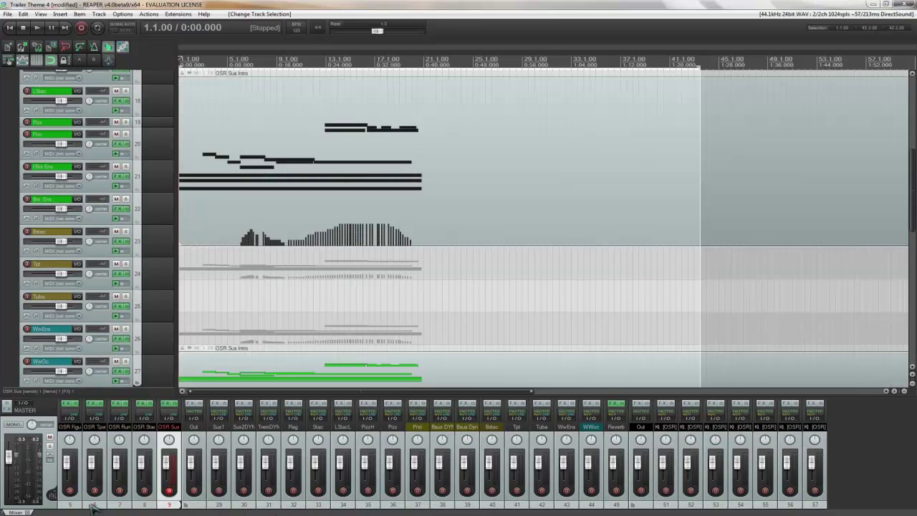
left_click(69, 507, "shift")
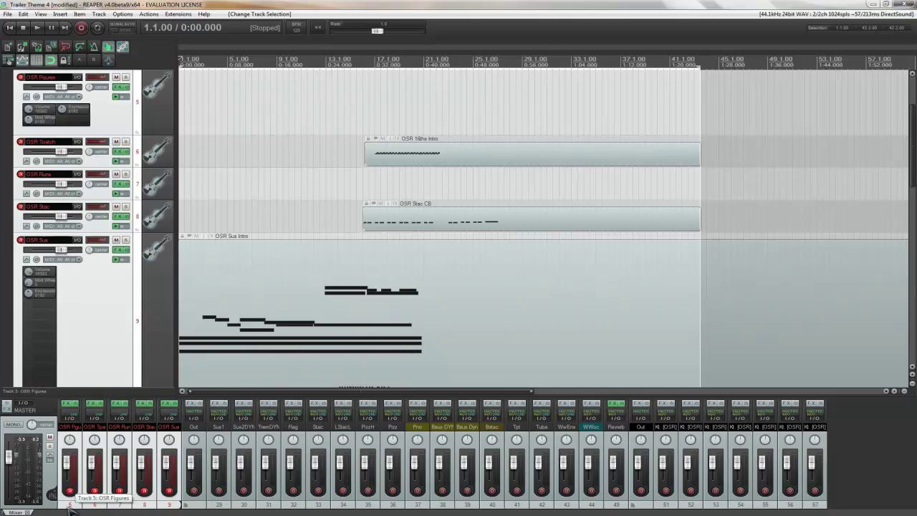
Apply a large-meter Mixer Panel layout to the selected tracks, then clear the selection.
right_click(70, 508)
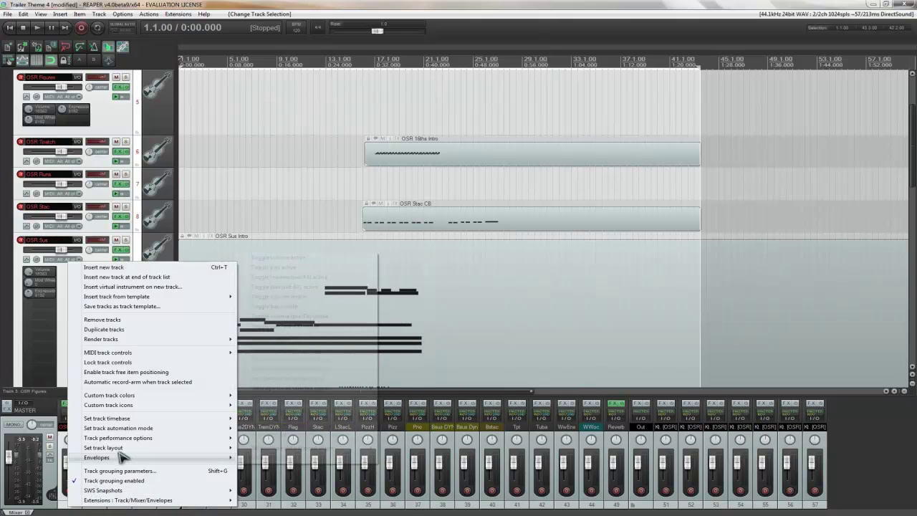
mouse_move(179, 449)
mouse_move(256, 459)
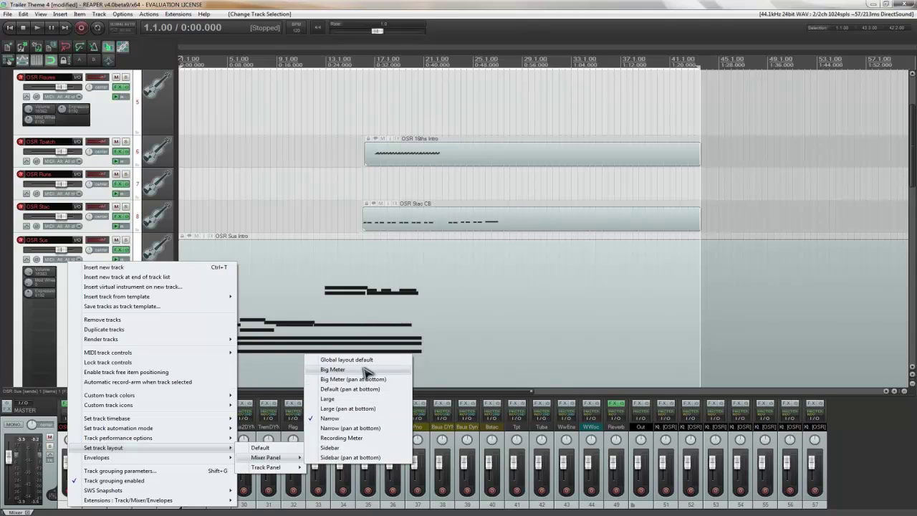
key("Escape")
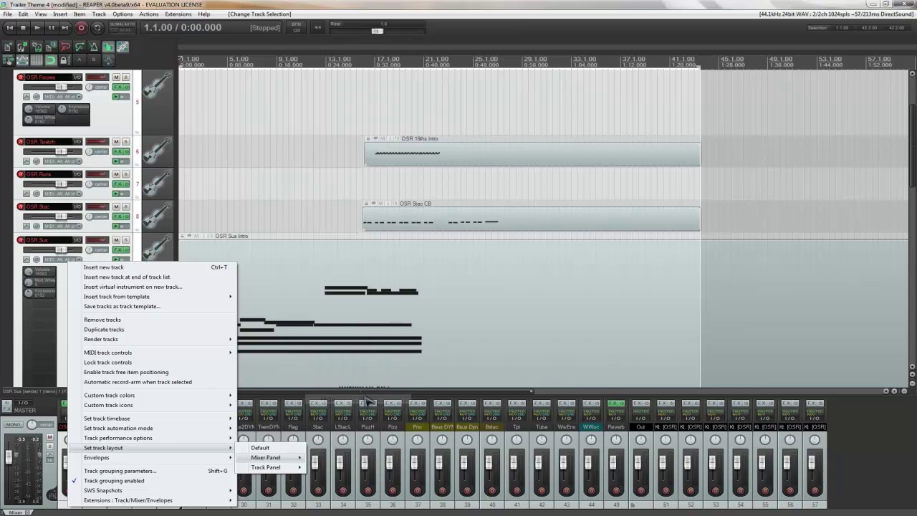
key("Escape")
key("Escape")
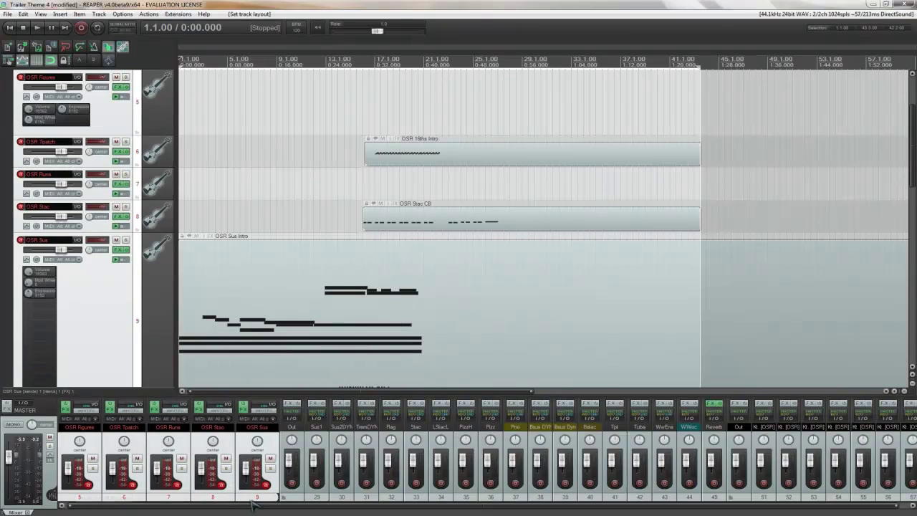
left_click_drag(240, 507, 256, 509)
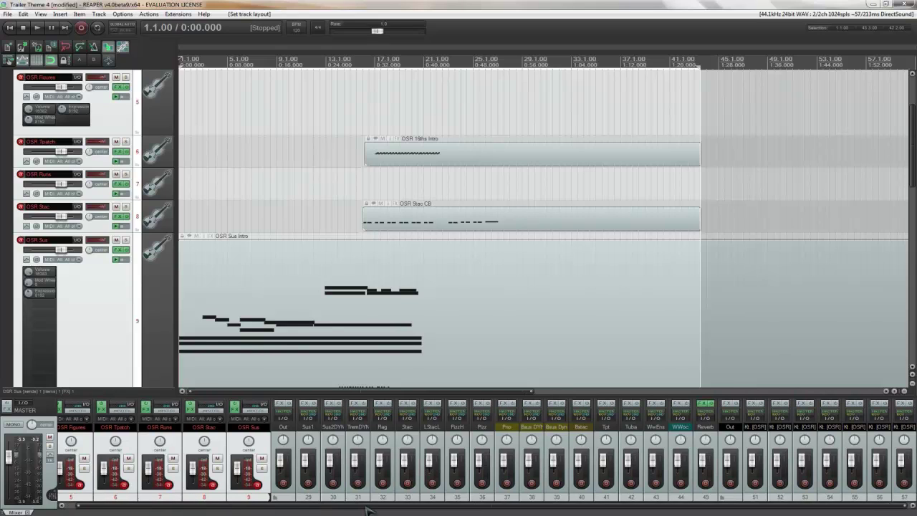
left_click(211, 509)
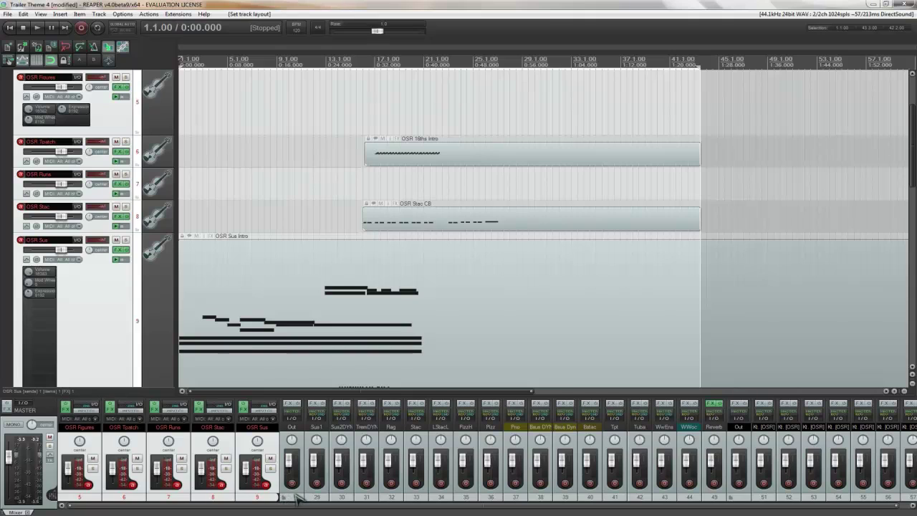
left_click(294, 500)
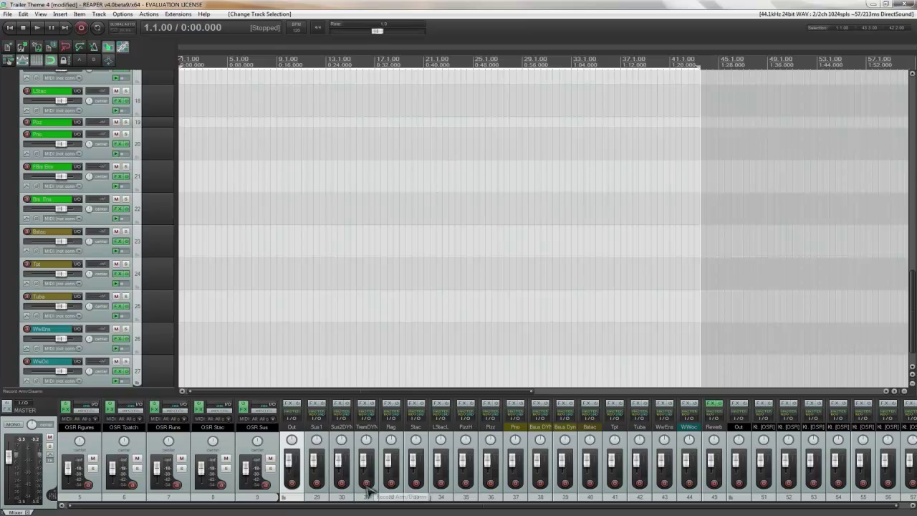
Apply the Minimal Track Panel layout to the Batac track through Set track layout.
left_click(97, 158)
left_click(93, 212, "ctrl")
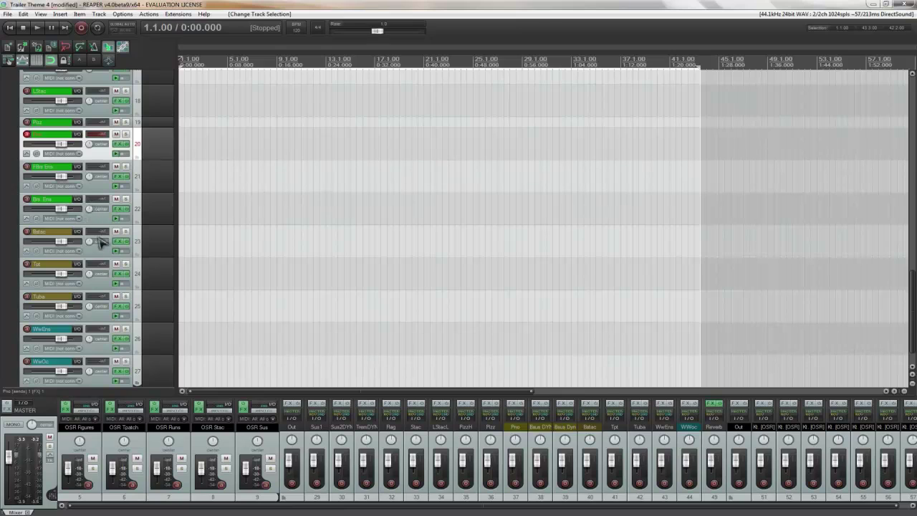
right_click(98, 253)
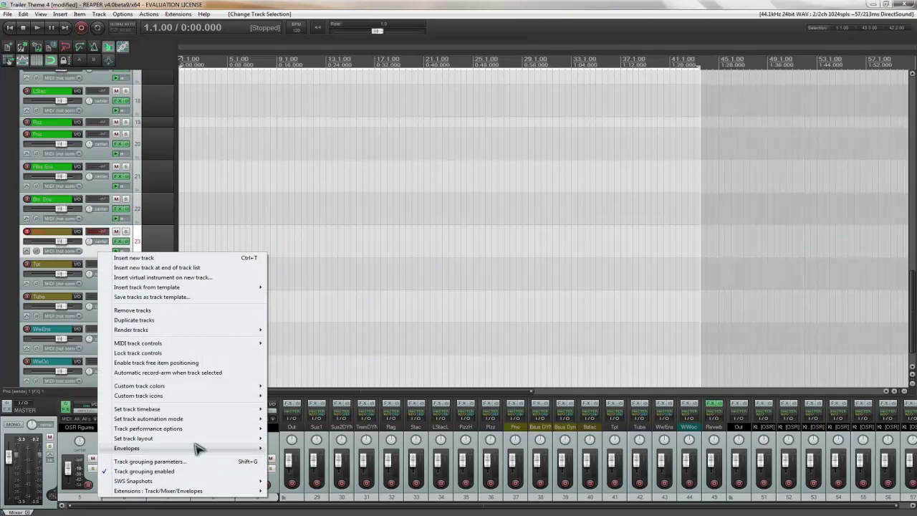
mouse_move(301, 449)
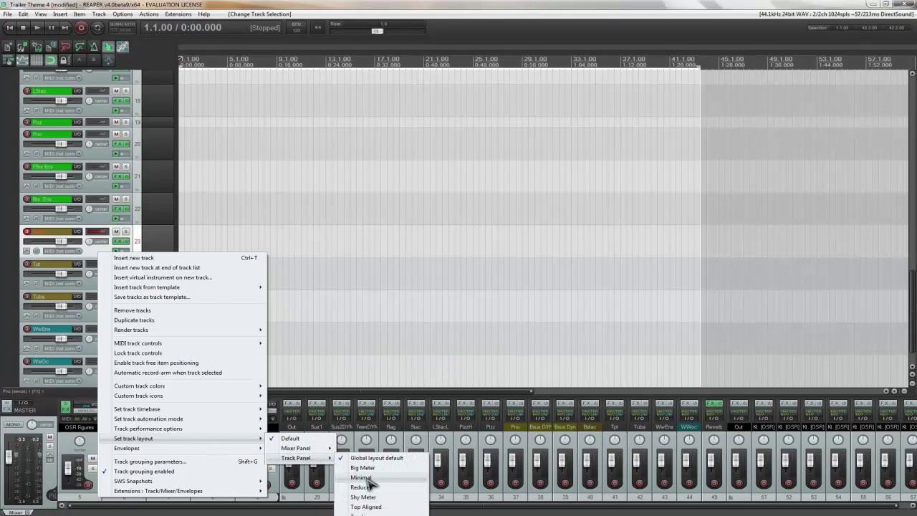
left_click(363, 480)
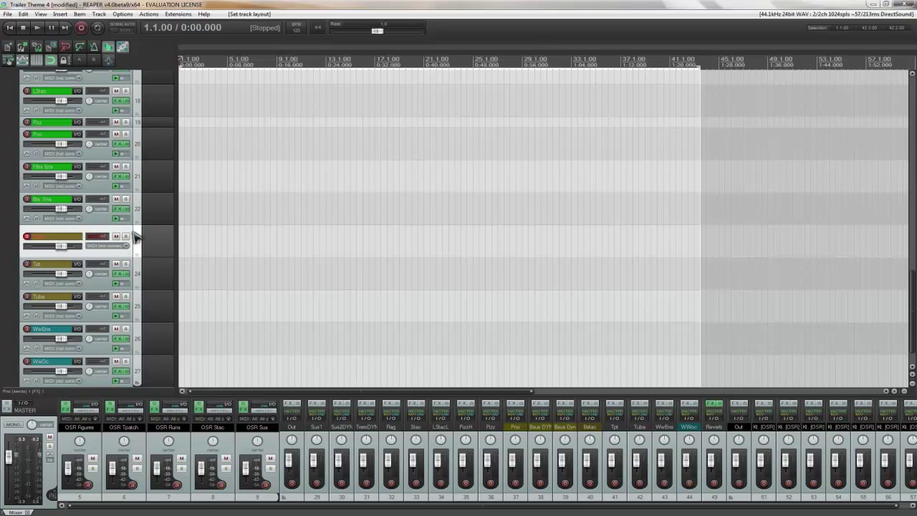